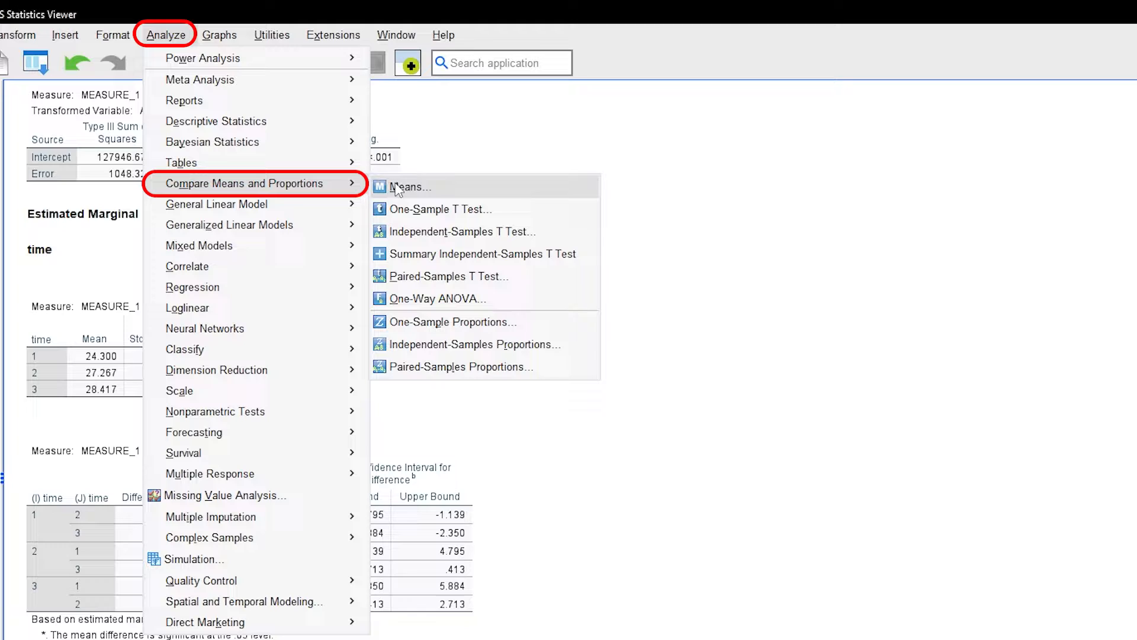
Step: Define Pair 1 as T1 with T2 in the Paired-Samples T Test dialog
{"action": "left_click", "coordinate": [491, 283]}
{"action": "left_click", "coordinate": [334, 302]}
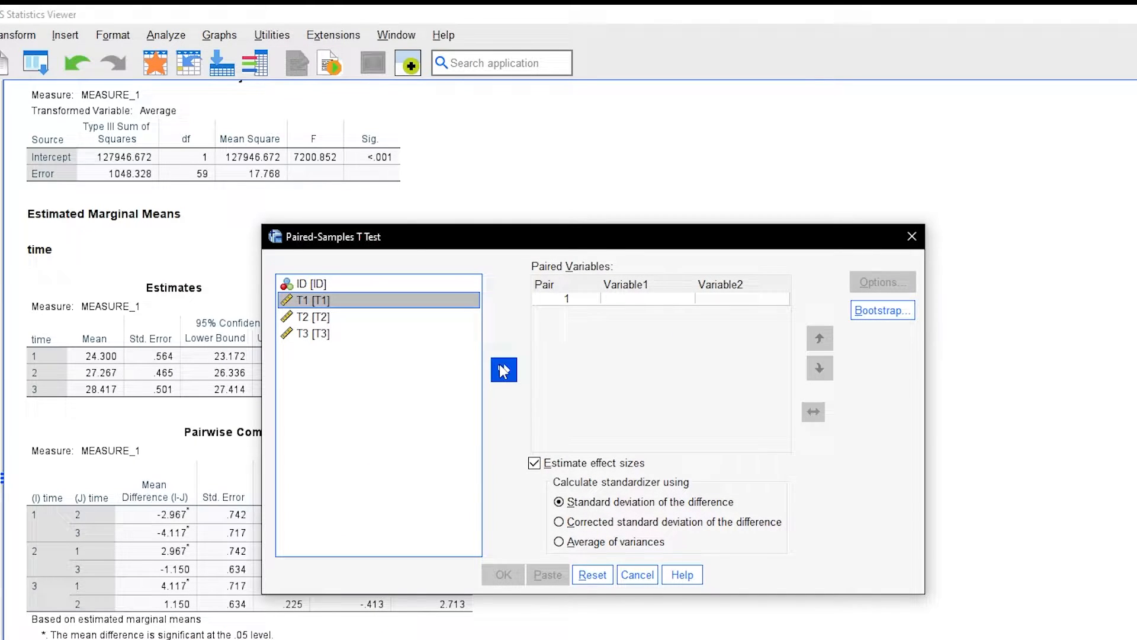
{"action": "left_click", "coordinate": [313, 317], "text": "ctrl"}
{"action": "left_click", "coordinate": [503, 370]}
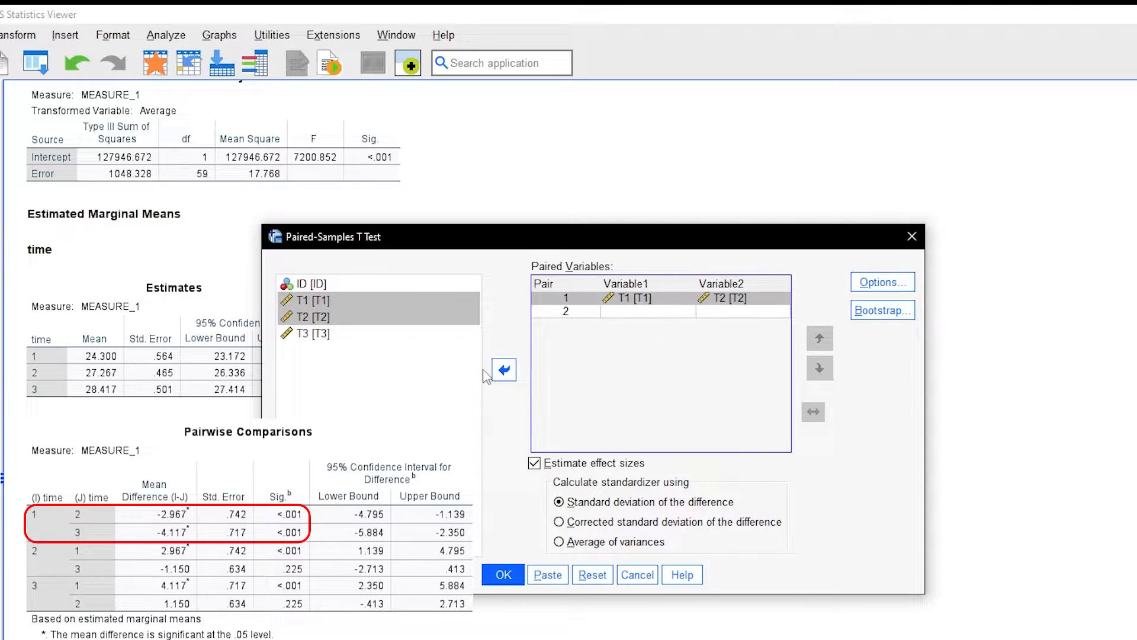
Step: Define Pair 2 as T1 with T3
{"action": "left_click", "coordinate": [326, 299]}
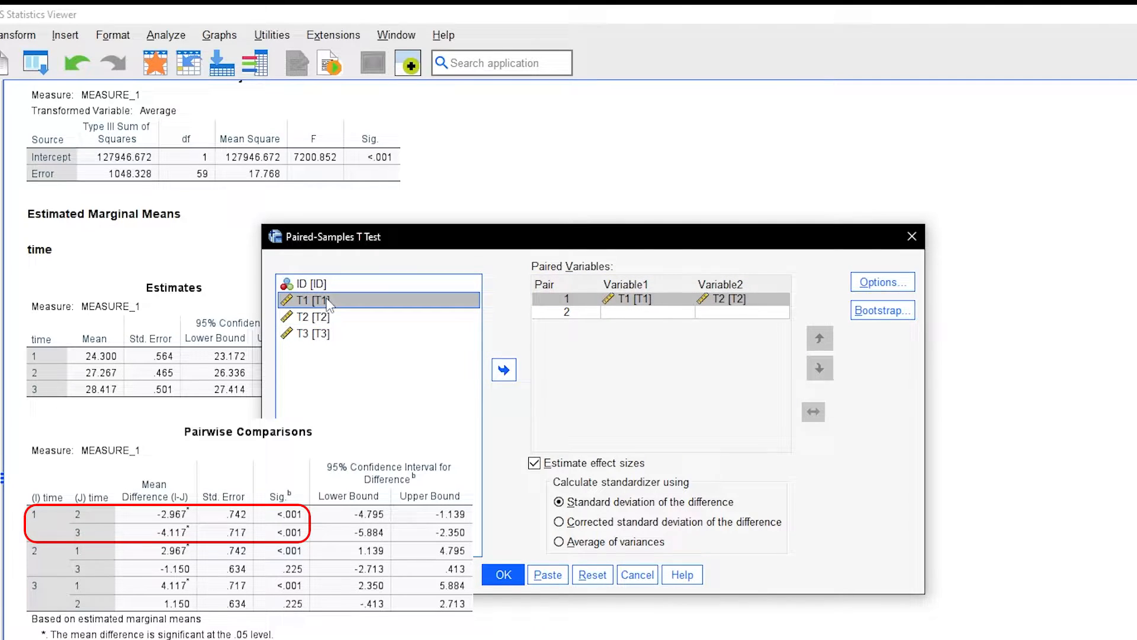
{"action": "left_click", "coordinate": [313, 333], "text": "ctrl"}
{"action": "left_click", "coordinate": [503, 371]}
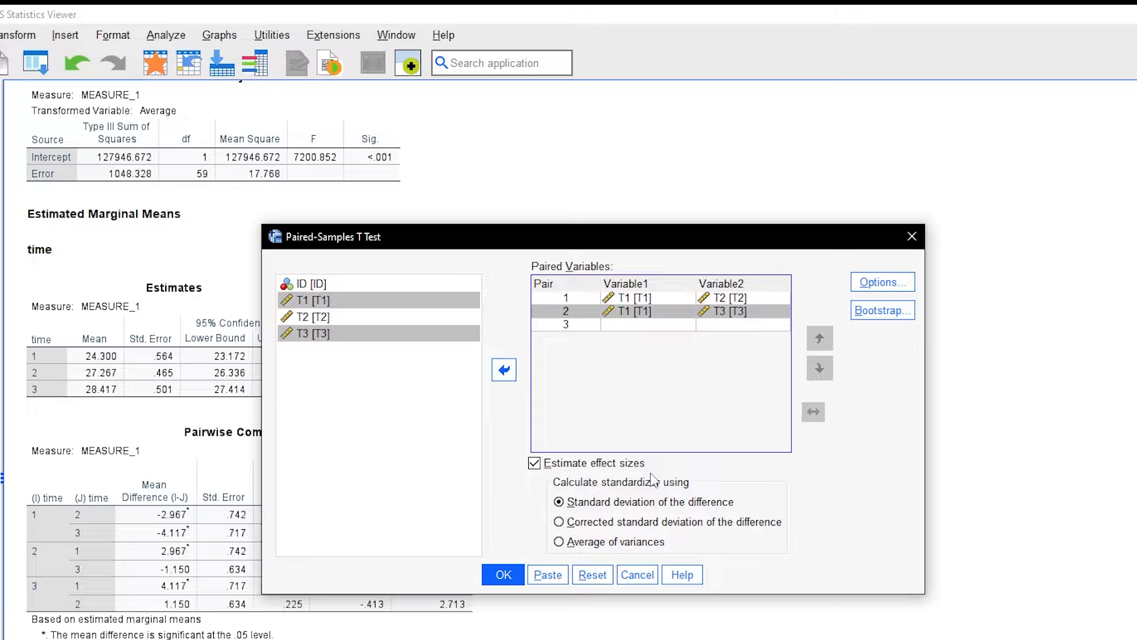
{"action": "left_click", "coordinate": [878, 282]}
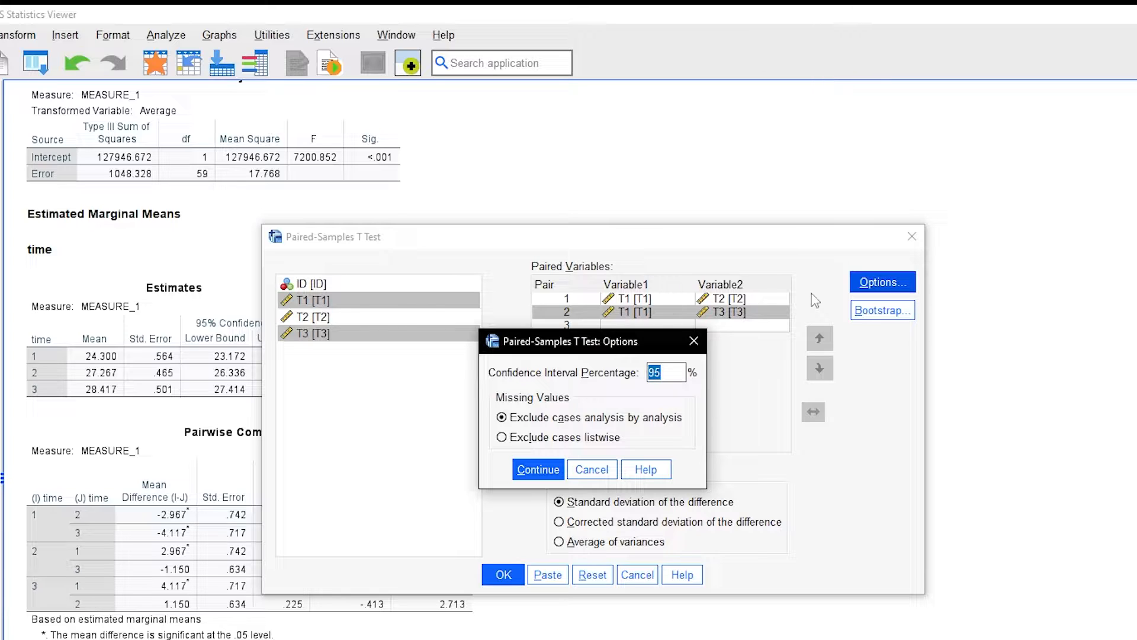
{"action": "left_click", "coordinate": [698, 339]}
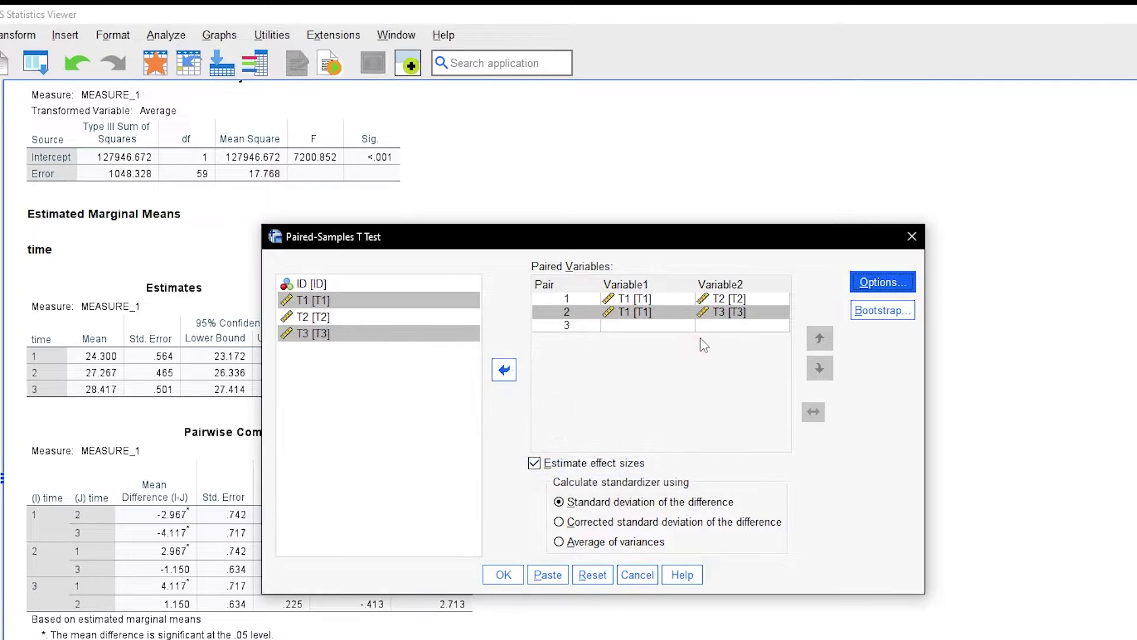
Step: Run the paired t tests with effect sizes standardized by the standard deviation of the difference
{"action": "left_click", "coordinate": [587, 468]}
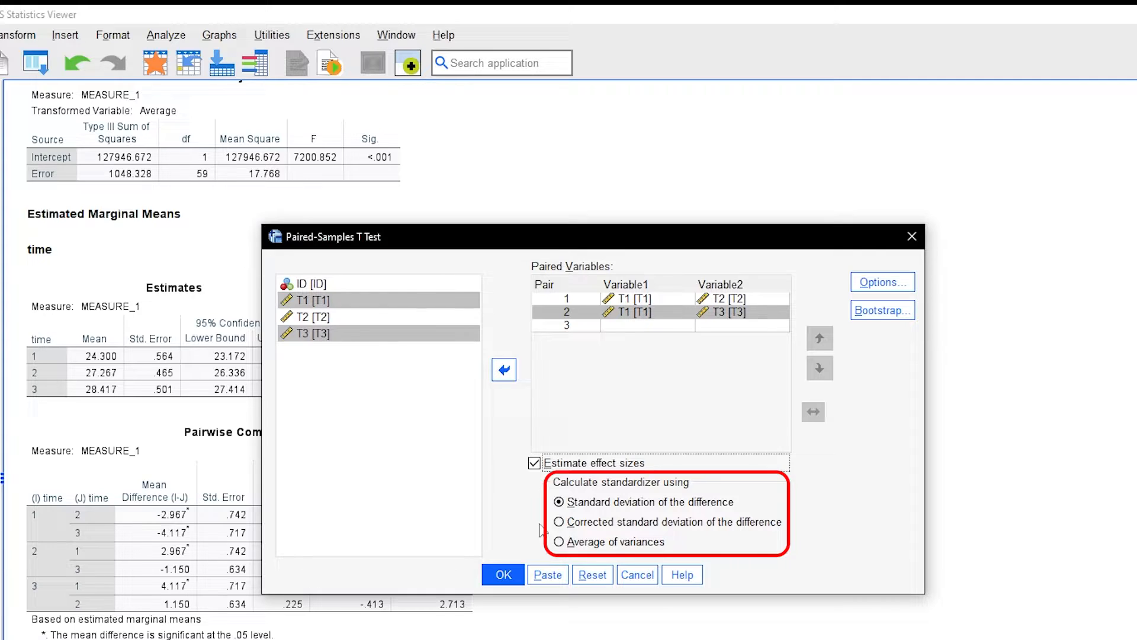
{"action": "left_click", "coordinate": [624, 504]}
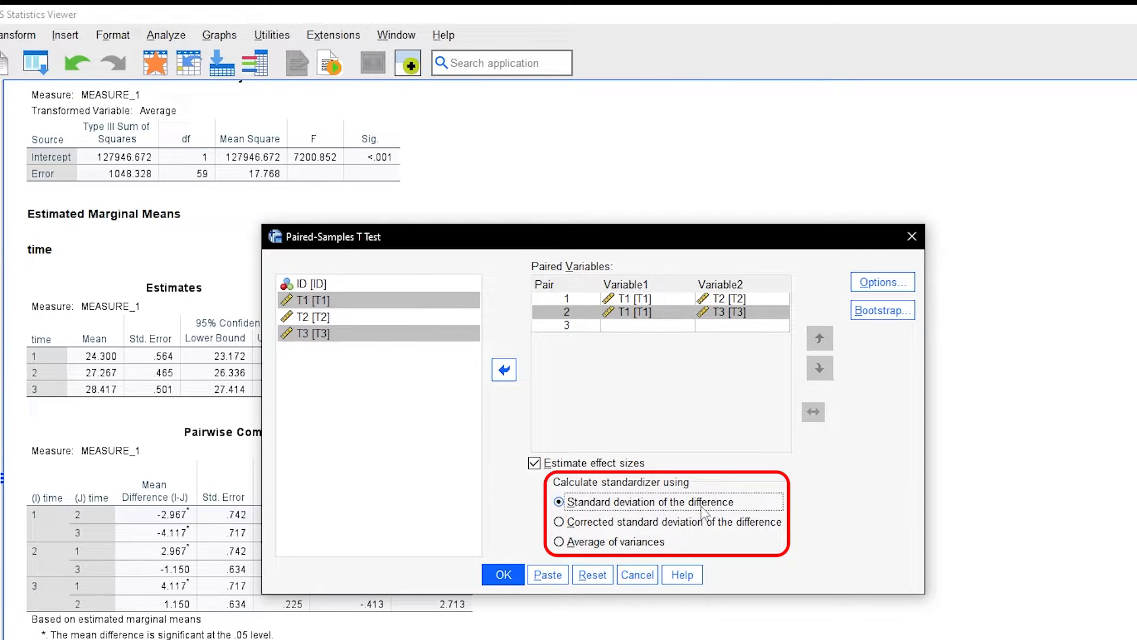
{"action": "left_click", "coordinate": [685, 524]}
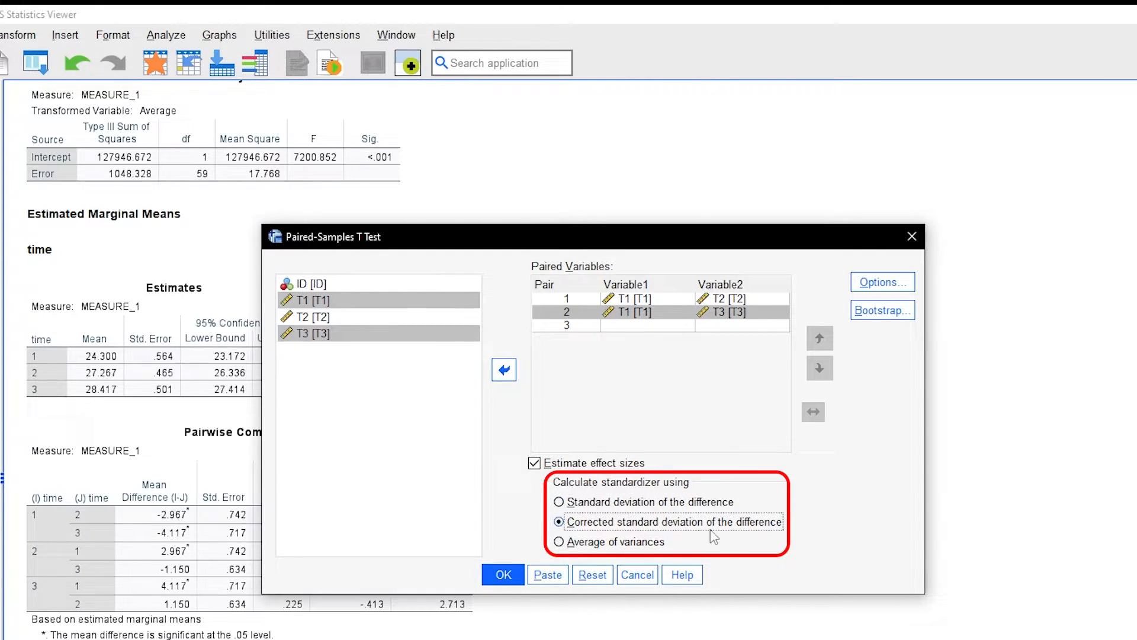
{"action": "left_click", "coordinate": [711, 502]}
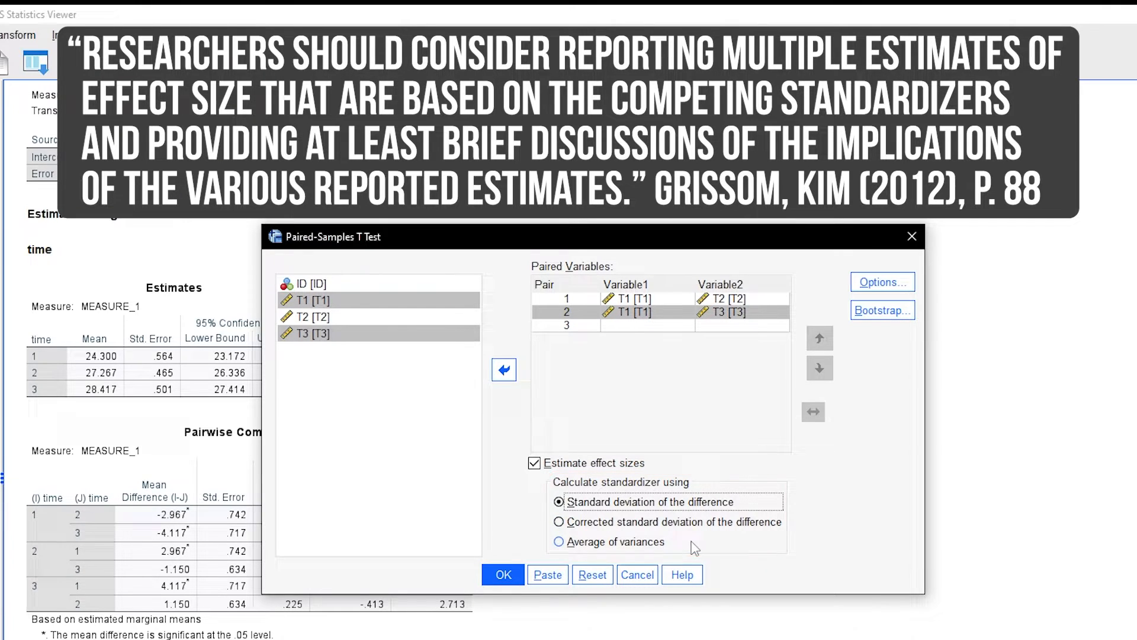
{"action": "left_click", "coordinate": [510, 573]}
Step: Rerun the tests with effect sizes standardized by the corrected standard deviation of the difference
{"action": "left_click", "coordinate": [607, 522]}
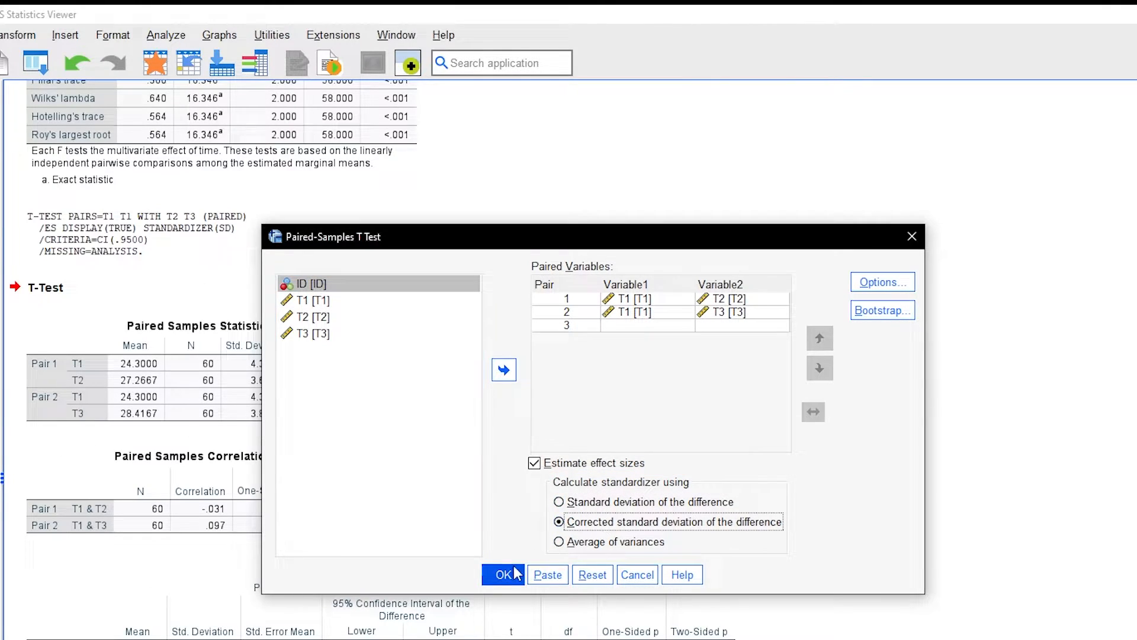
{"action": "left_click", "coordinate": [503, 574]}
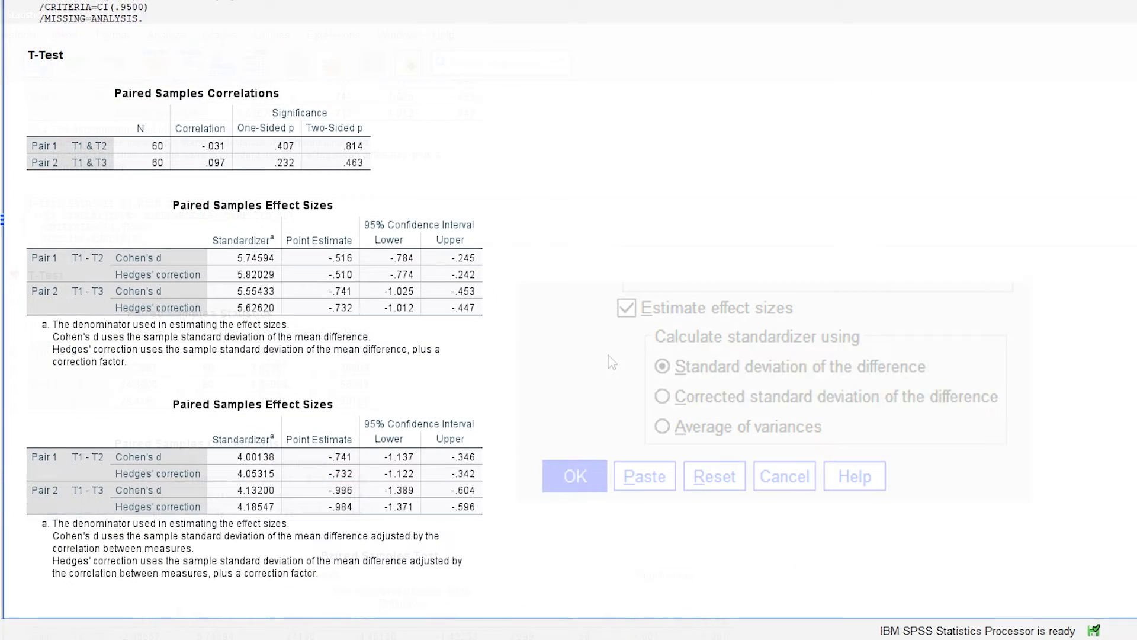